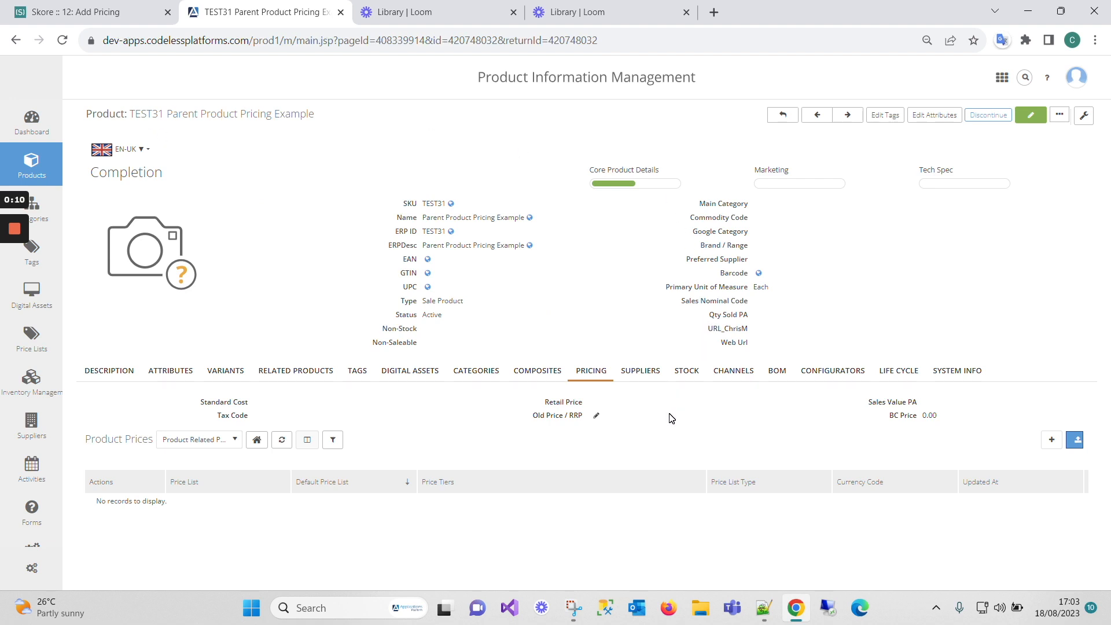
# Open the Price Lists overview to review the existing price lists.
pyautogui.moveTo(49, 383)
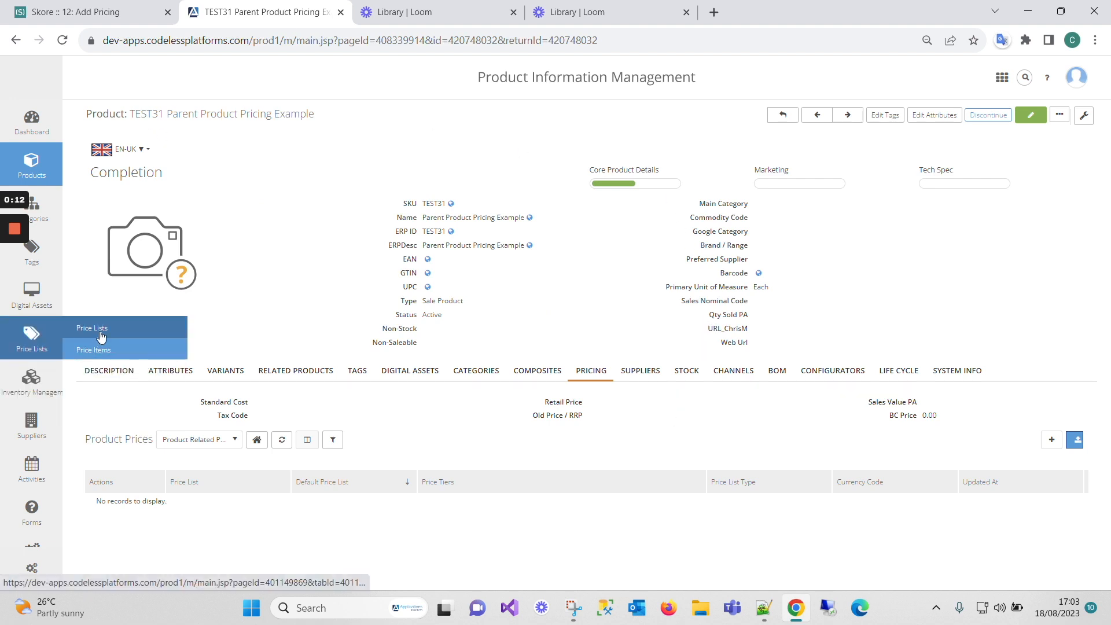
pyautogui.click(44, 346)
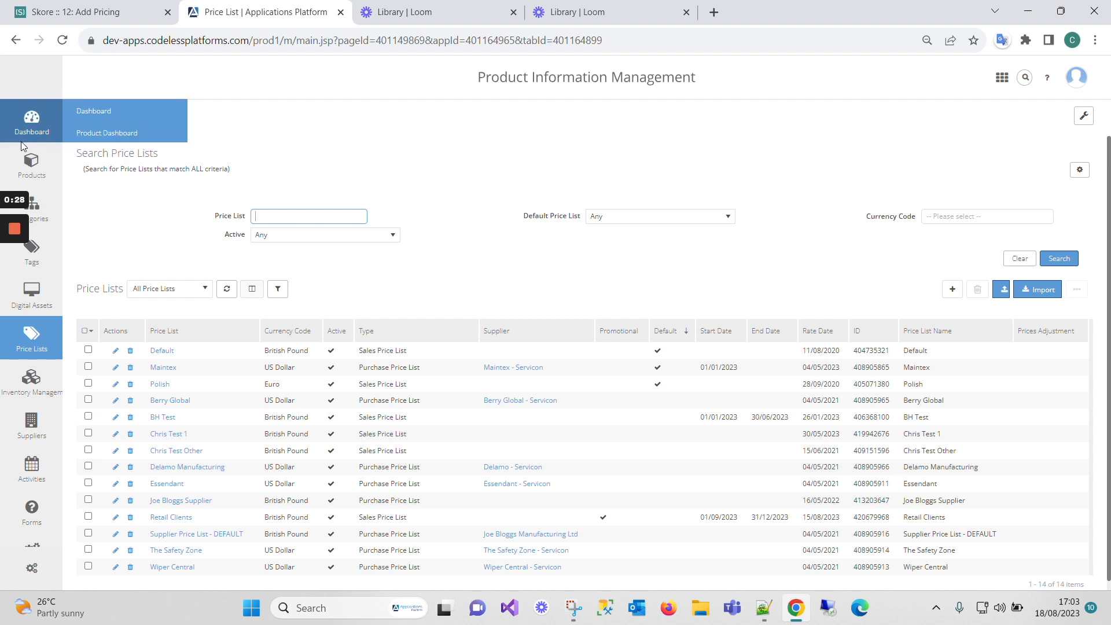
# Open the recently updated product TEST31 from the product dashboard and show its pricing section.
pyautogui.moveTo(32, 165)
pyautogui.moveTo(52, 122)
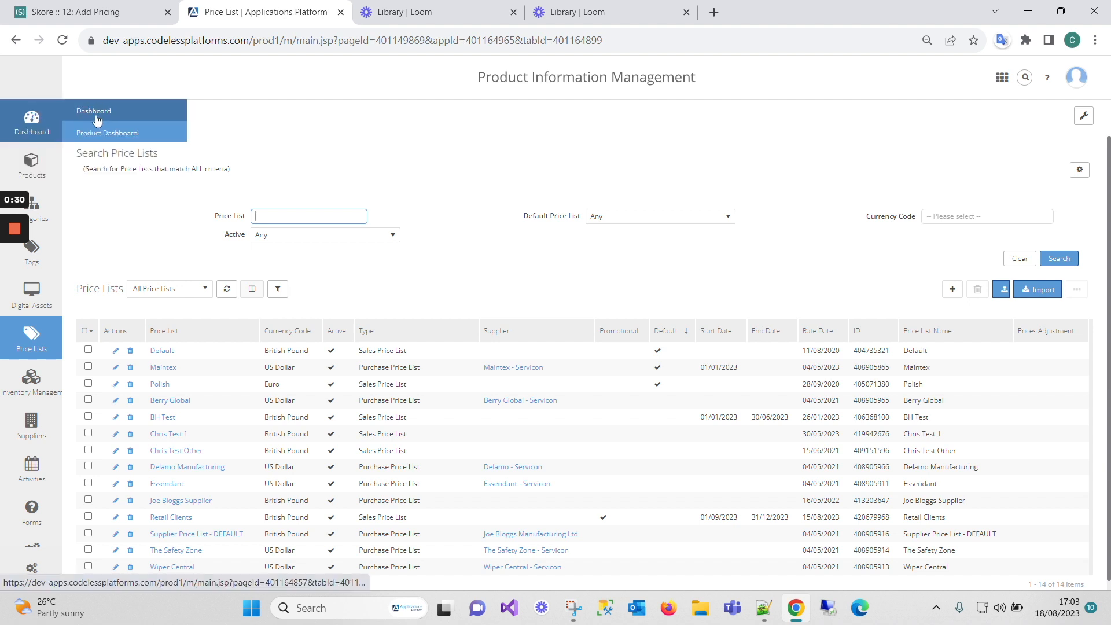
pyautogui.click(124, 122)
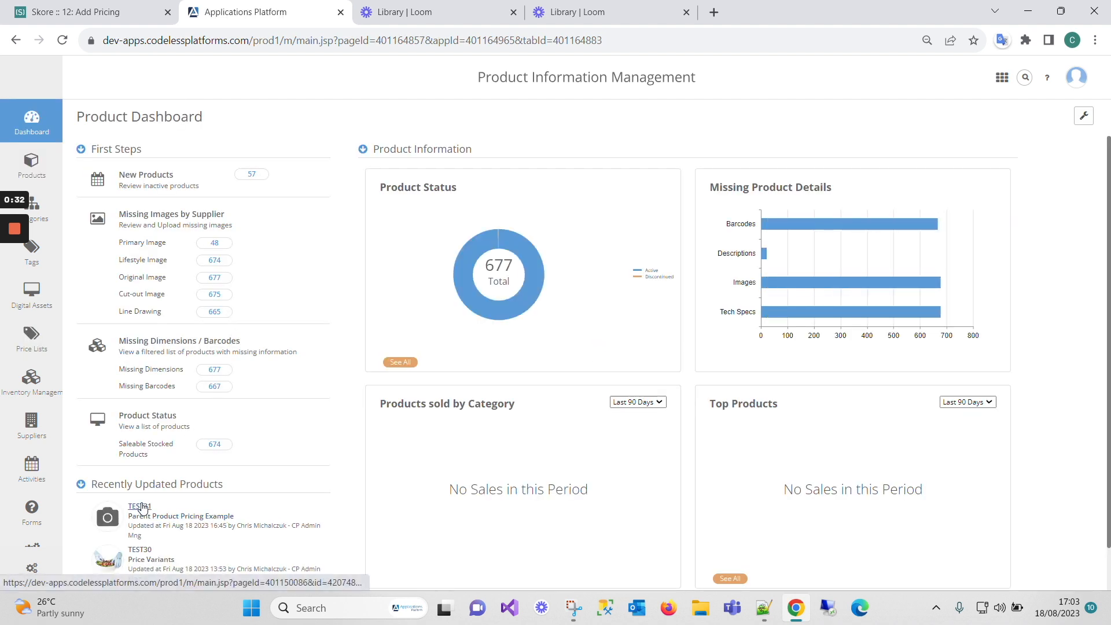
pyautogui.click(151, 519)
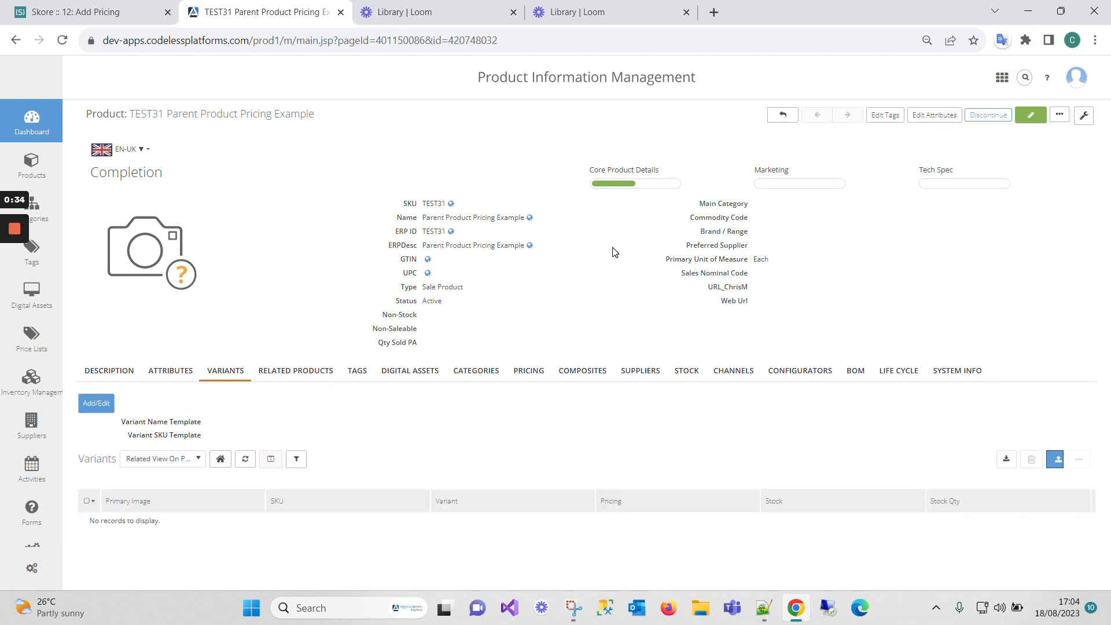
pyautogui.click(533, 373)
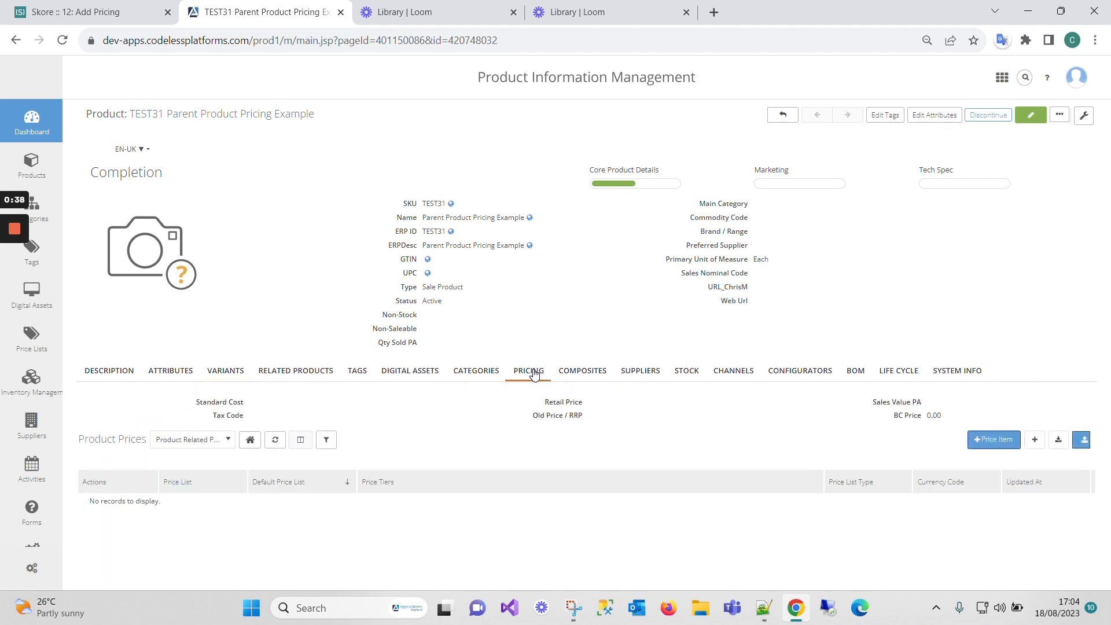
# Start a new price item for the product in British Pound and assign it to the BH Test price list.
pyautogui.click(1034, 441)
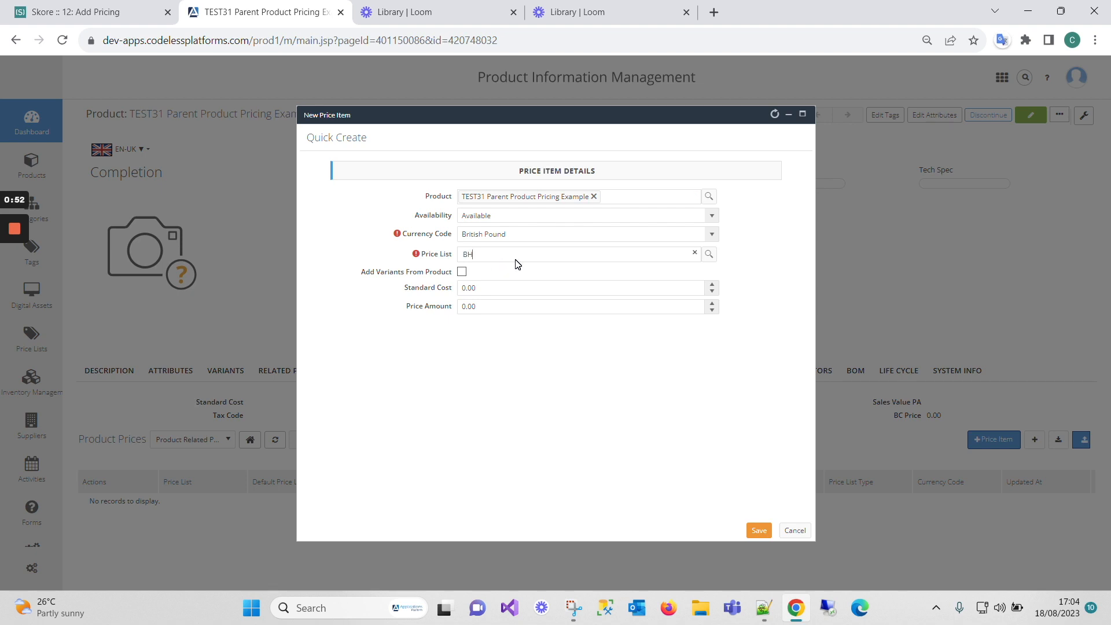
pyautogui.write('e')
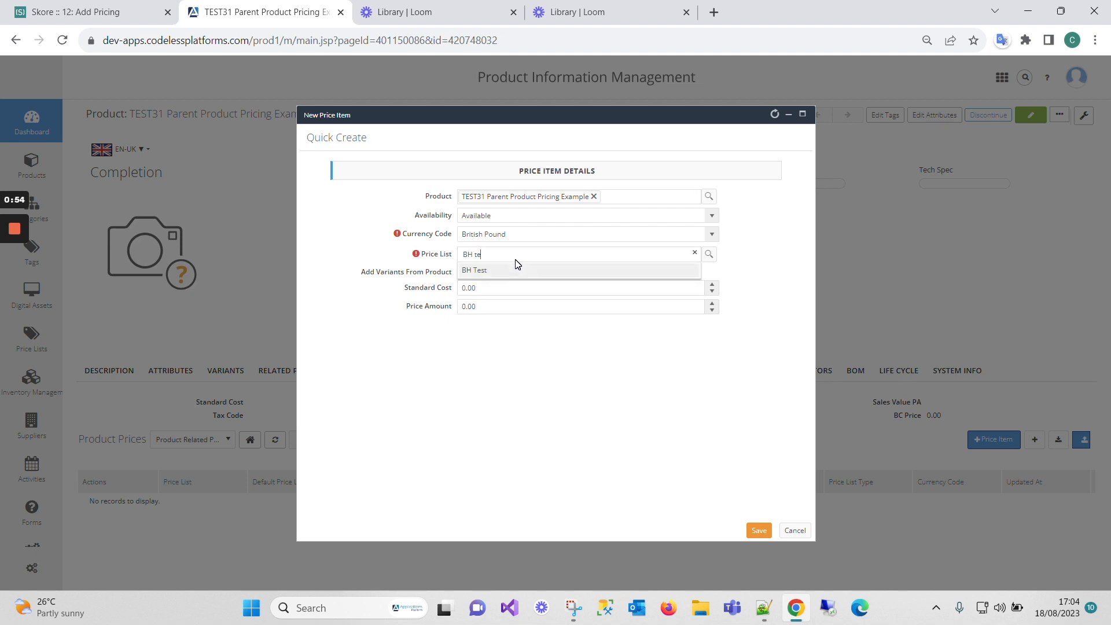
pyautogui.click(479, 271)
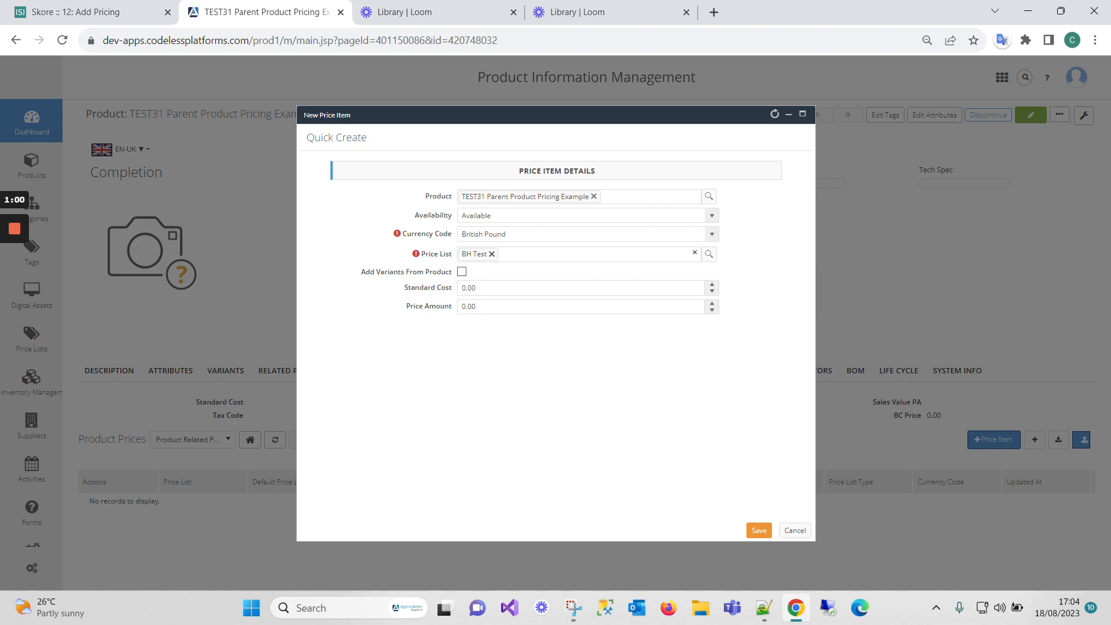
pyautogui.click(480, 258)
# Set the price item's standard cost to 5.00 and price amount to 10, and save it.
pyautogui.click(495, 288)
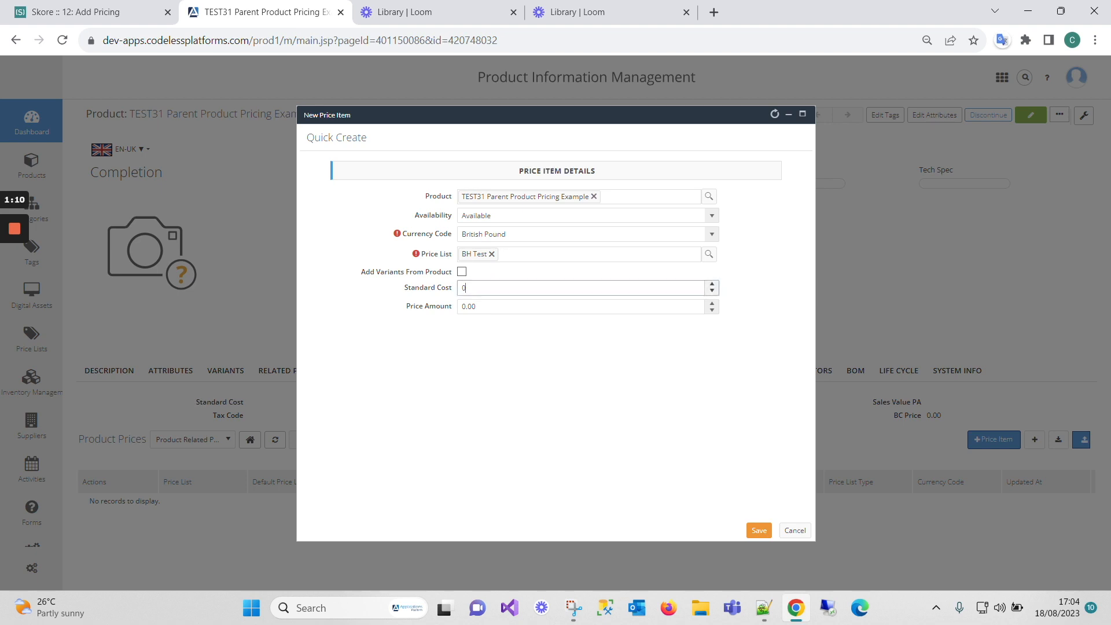
pyautogui.write('5.00')
pyautogui.moveTo(484, 307); pyautogui.dragTo(442, 297)
pyautogui.write('10')
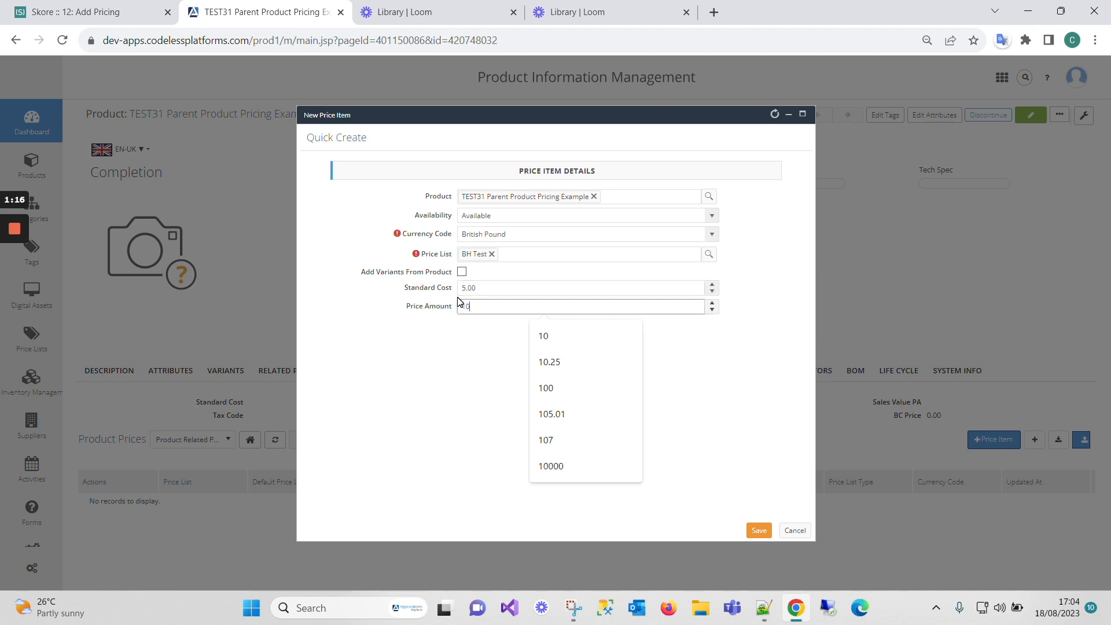
pyautogui.click(763, 529)
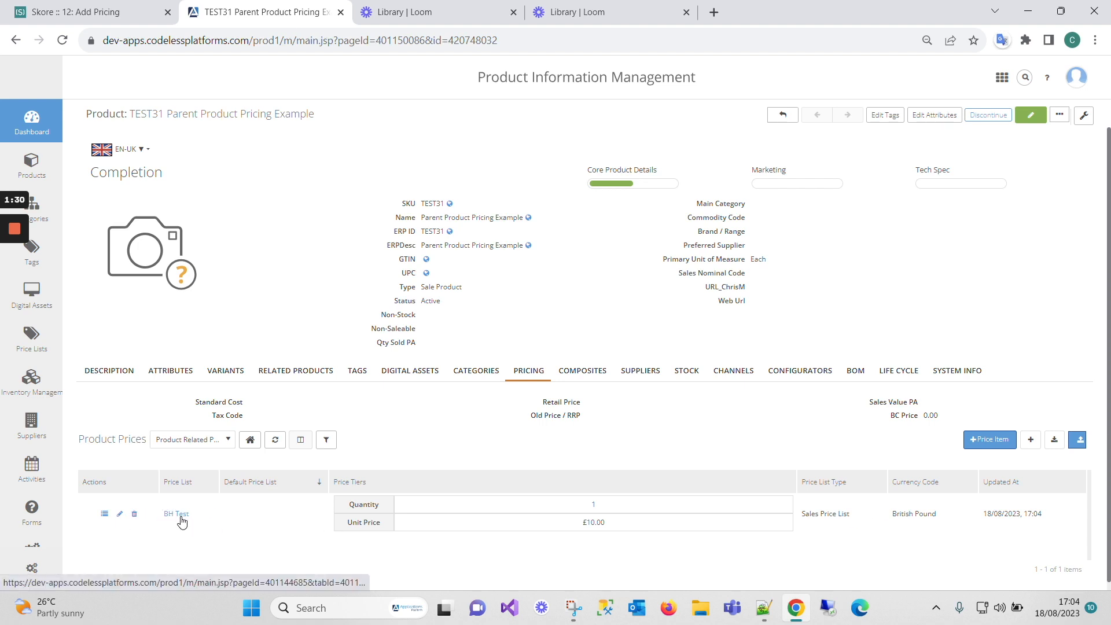
# Open the BH Test price item for editing and add a price tier of quantity 1 at unit price 10.
pyautogui.click(121, 515)
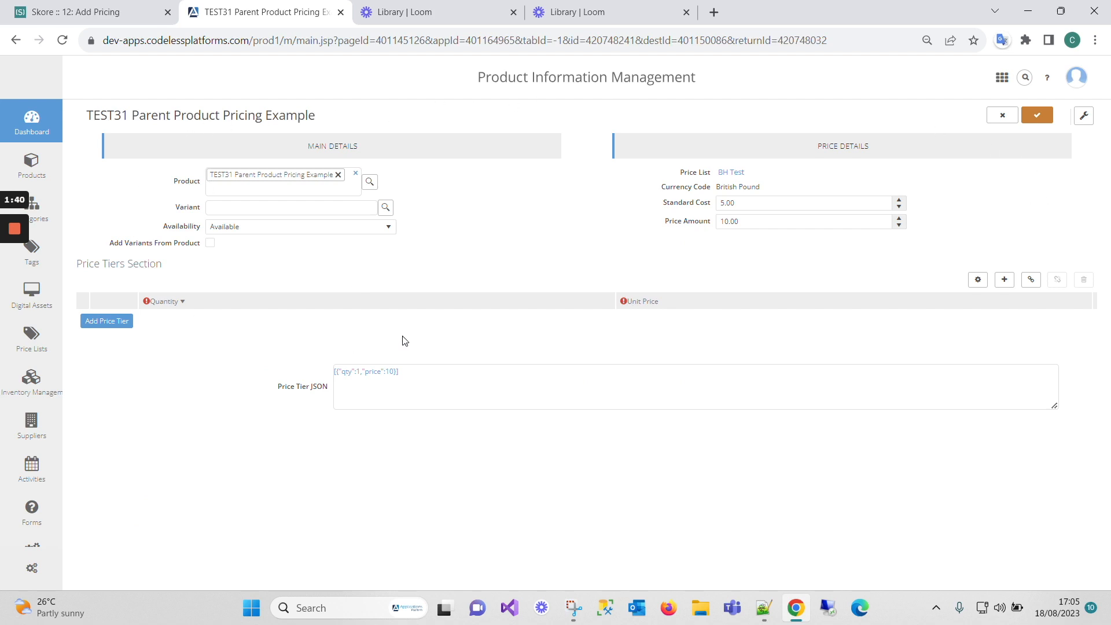
pyautogui.click(113, 321)
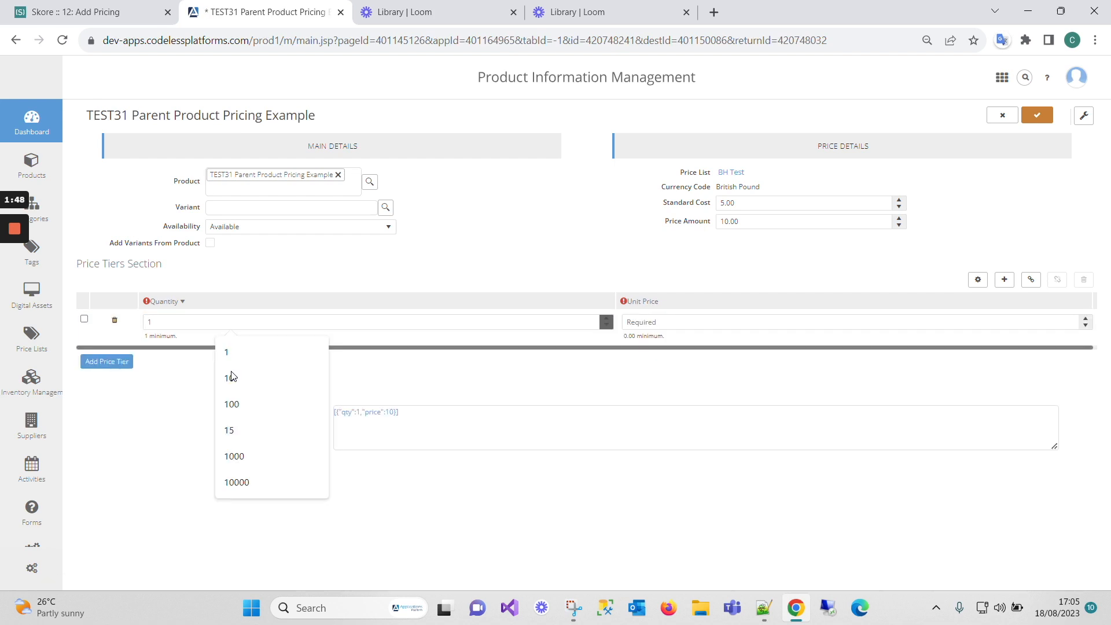
pyautogui.click(654, 322)
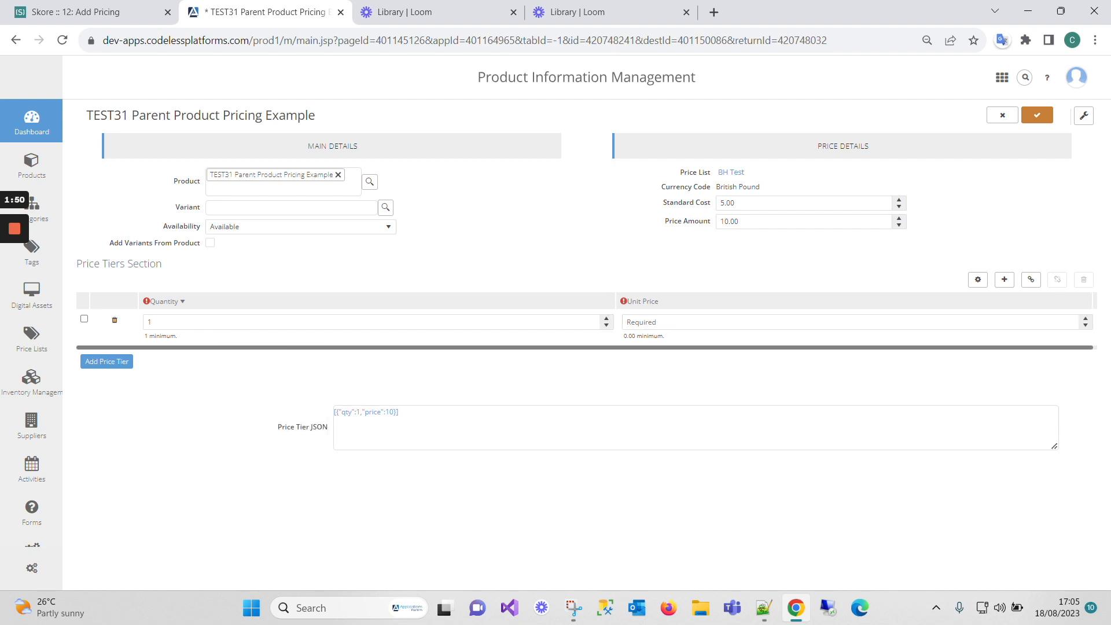
pyautogui.click(672, 320)
pyautogui.write('10')
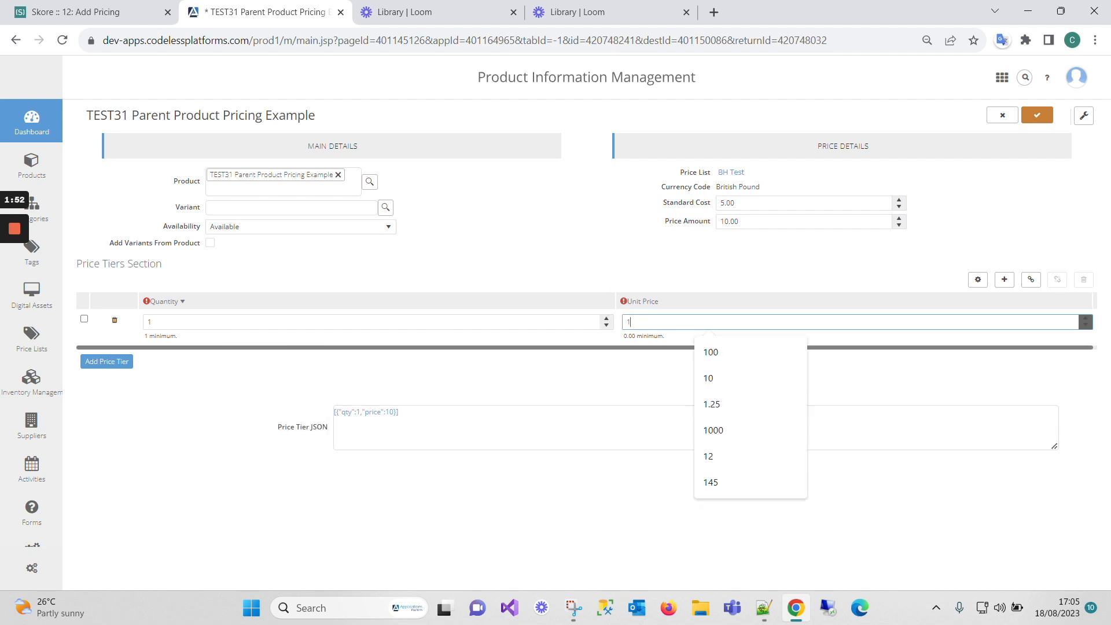
# Add a second price tier of quantity 5 at unit price 8.
pyautogui.click(90, 359)
pyautogui.click(187, 355)
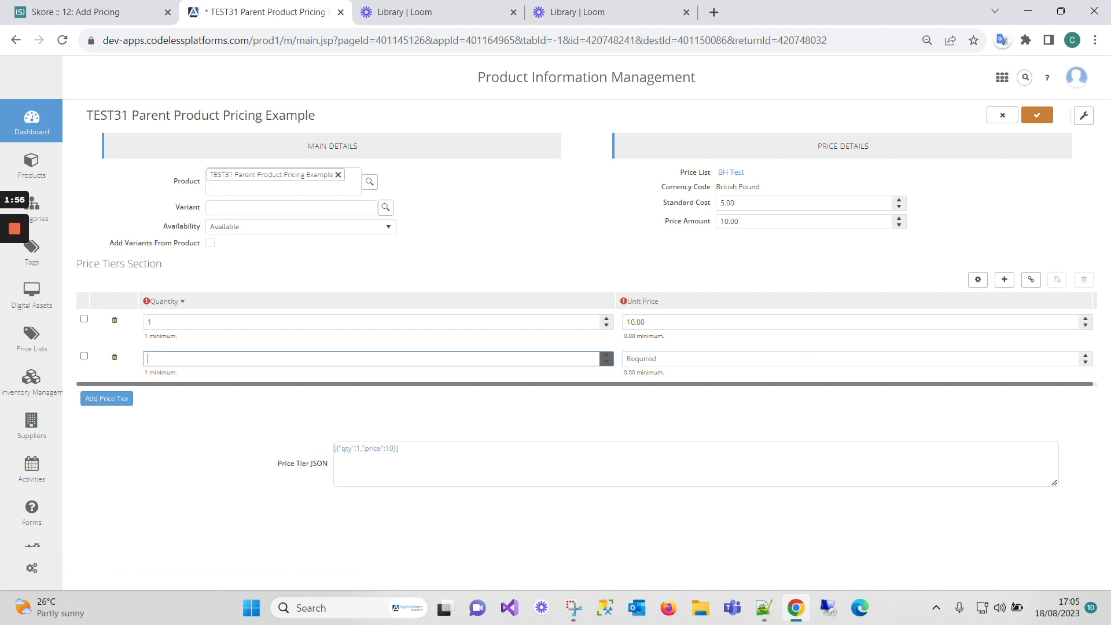
pyautogui.write('5')
pyautogui.click(651, 354)
pyautogui.click(651, 355)
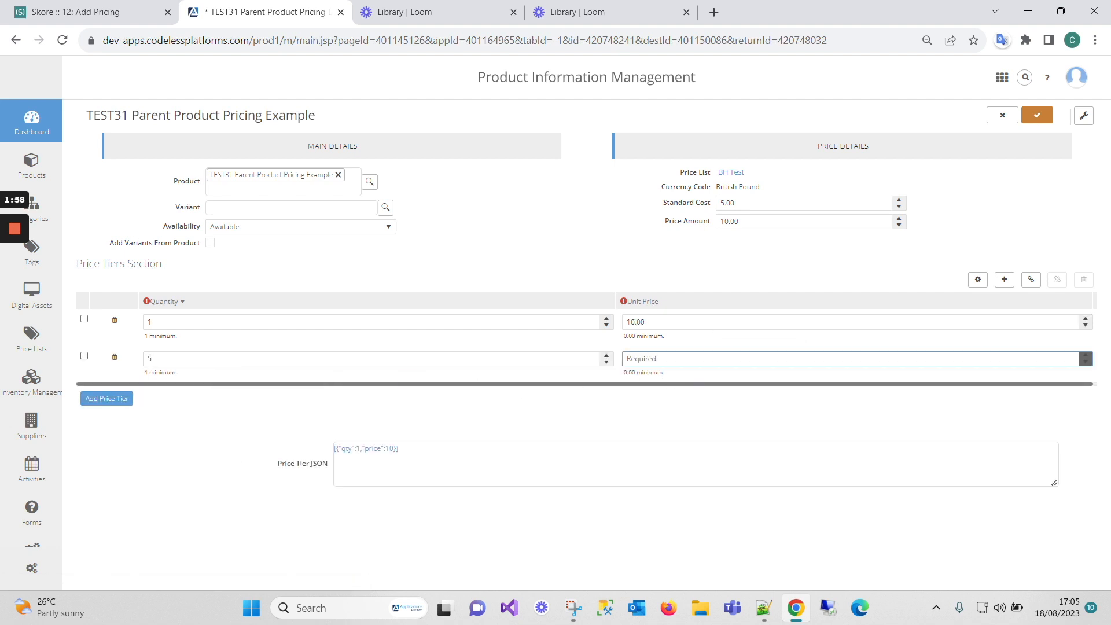
pyautogui.write('8')
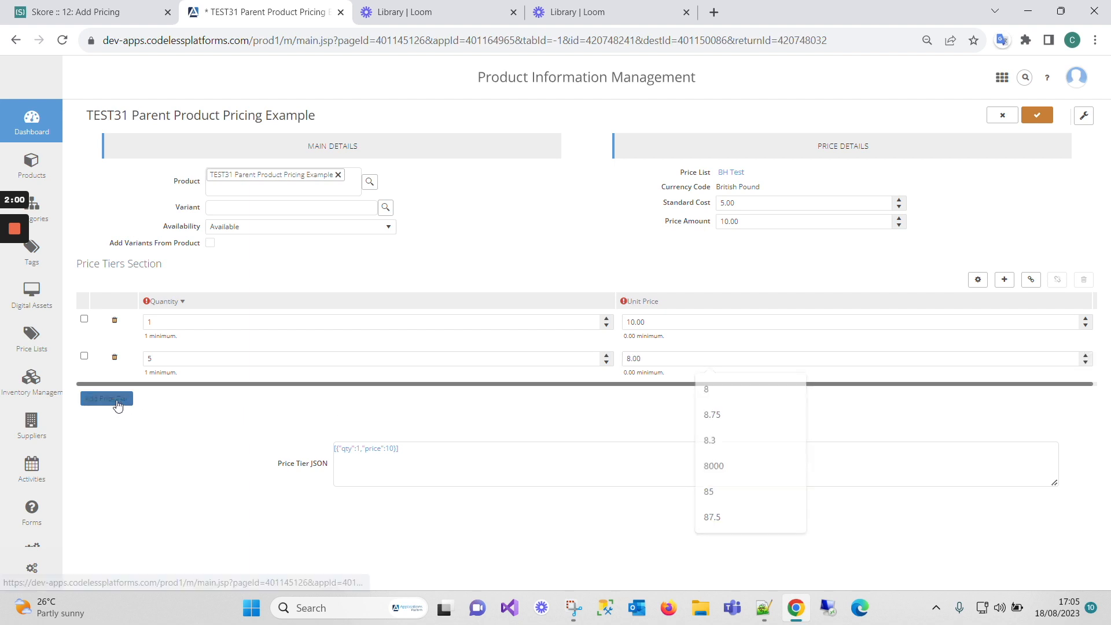
# Add a third price tier of quantity 10 at unit price 6 and save the price item.
pyautogui.click(106, 398)
pyautogui.write('10')
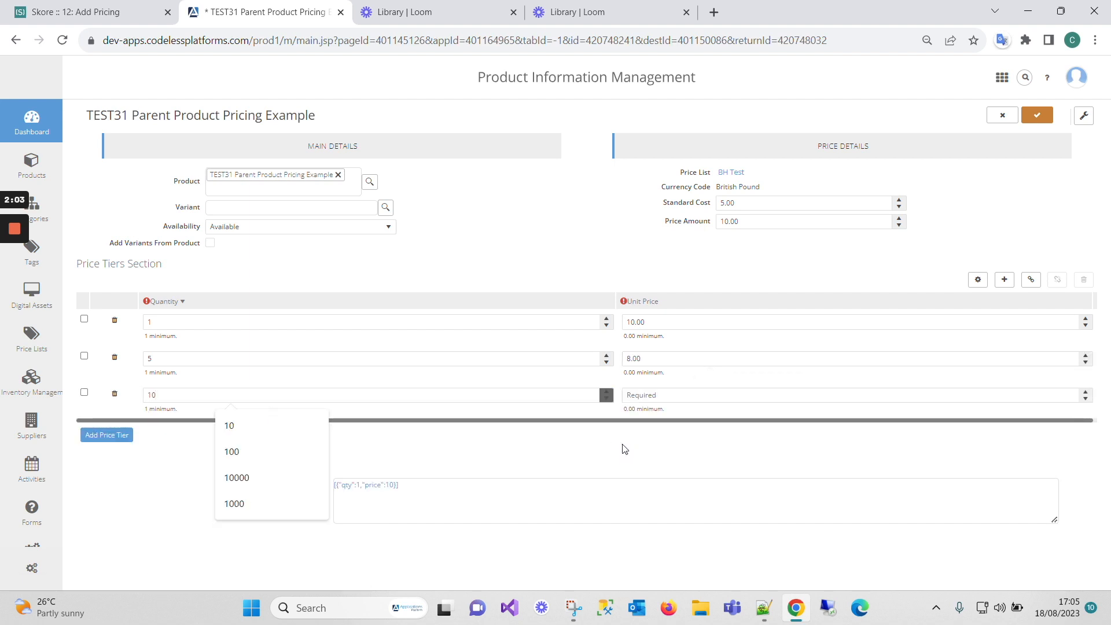
pyautogui.click(629, 394)
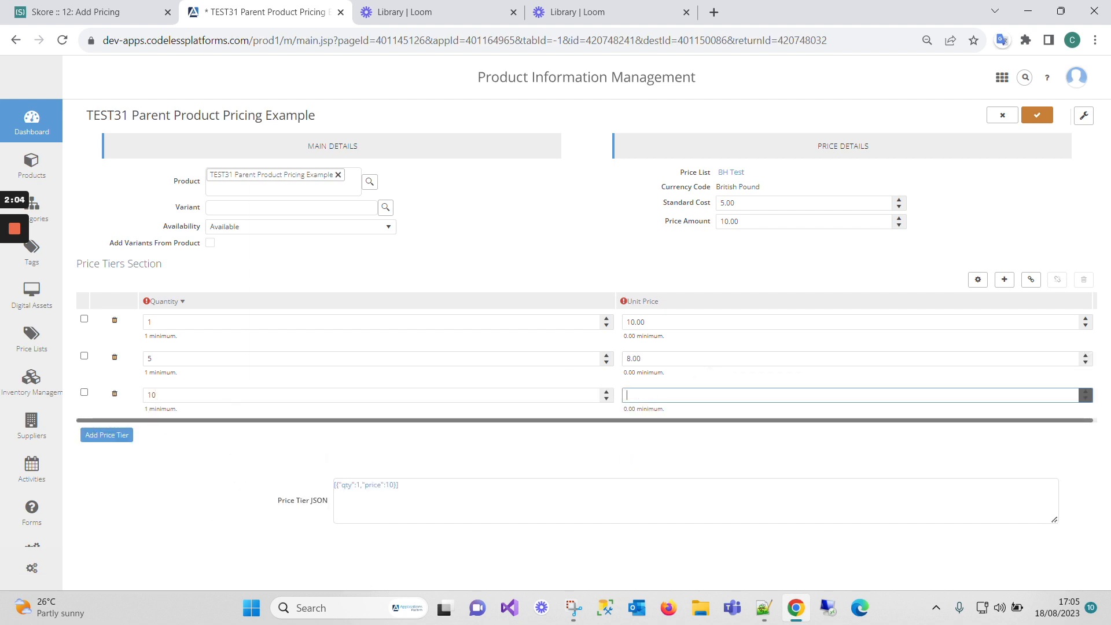
pyautogui.write('6')
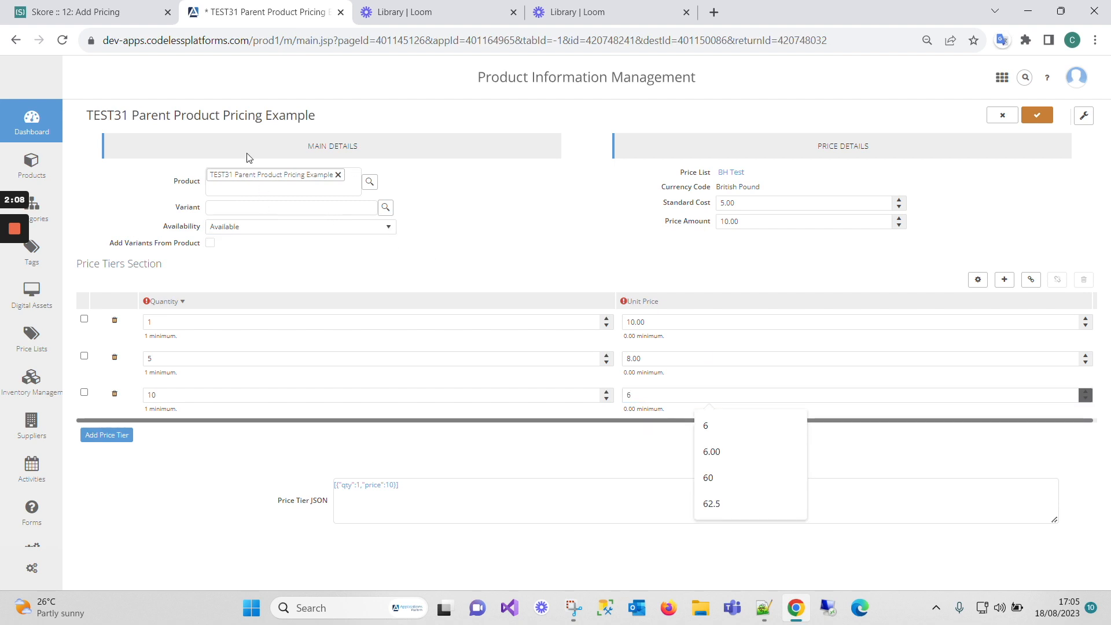
pyautogui.click(1036, 115)
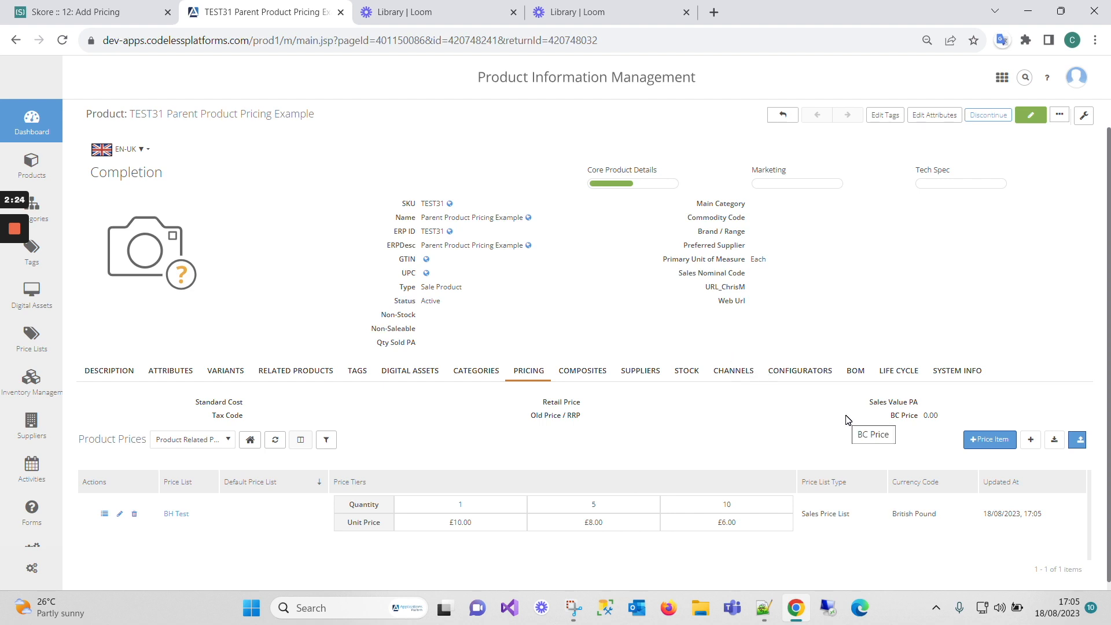
# Switch to the Skore page and review the process for setting up a parent product on a pricelist, including its notes and examples.
pyautogui.click(130, 12)
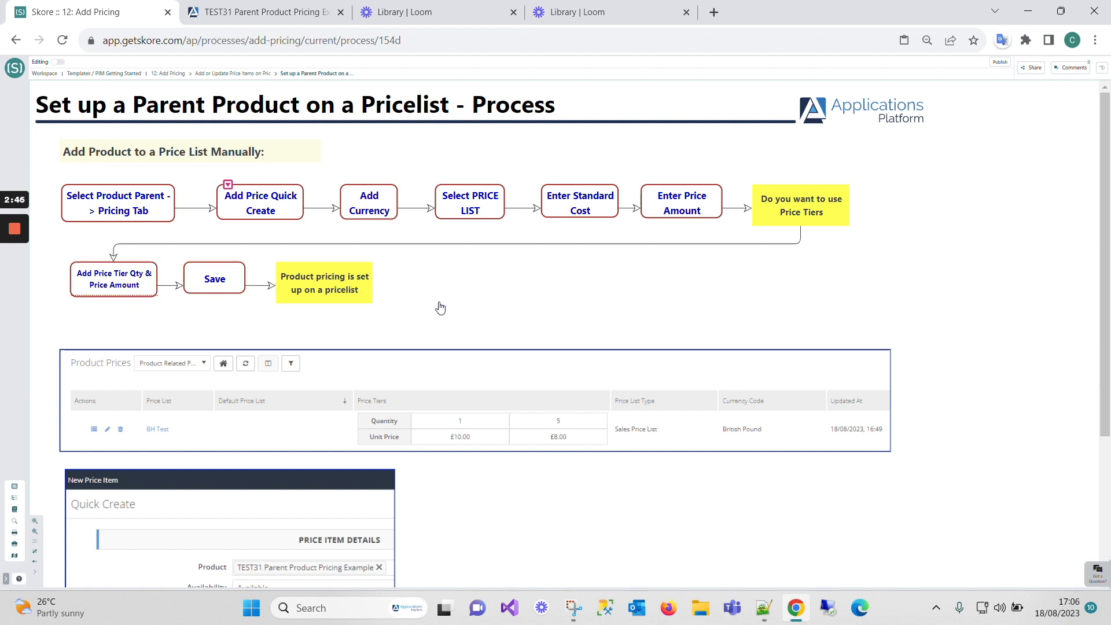
pyautogui.scroll(-4, 578, 403)
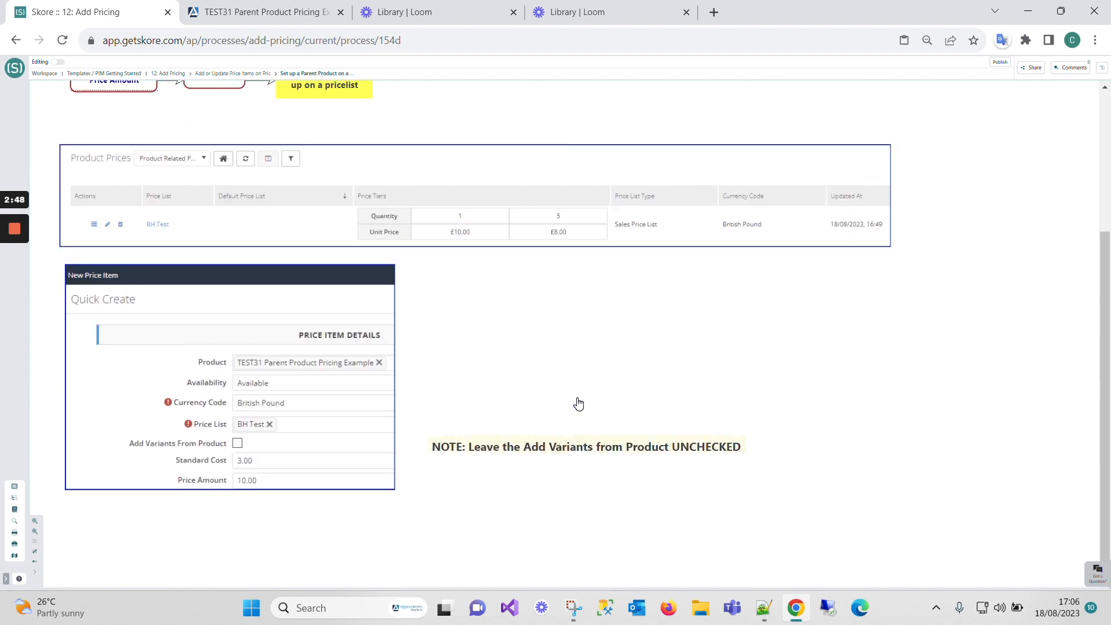
pyautogui.scroll(3, 578, 404)
pyautogui.scroll(-3, 579, 403)
pyautogui.scroll(4, 628, 352)
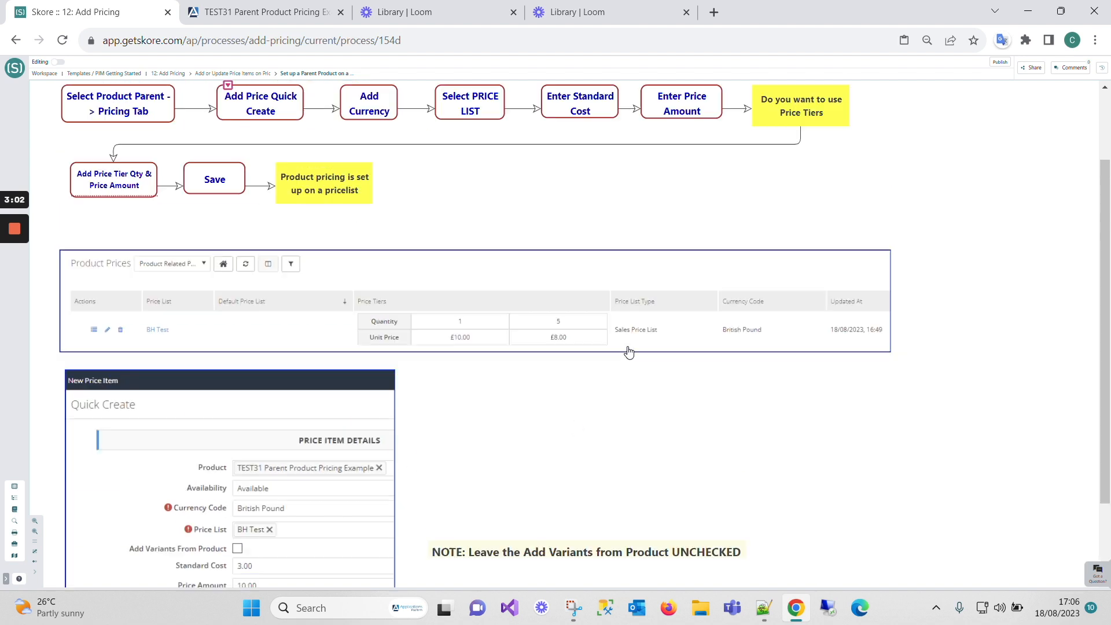